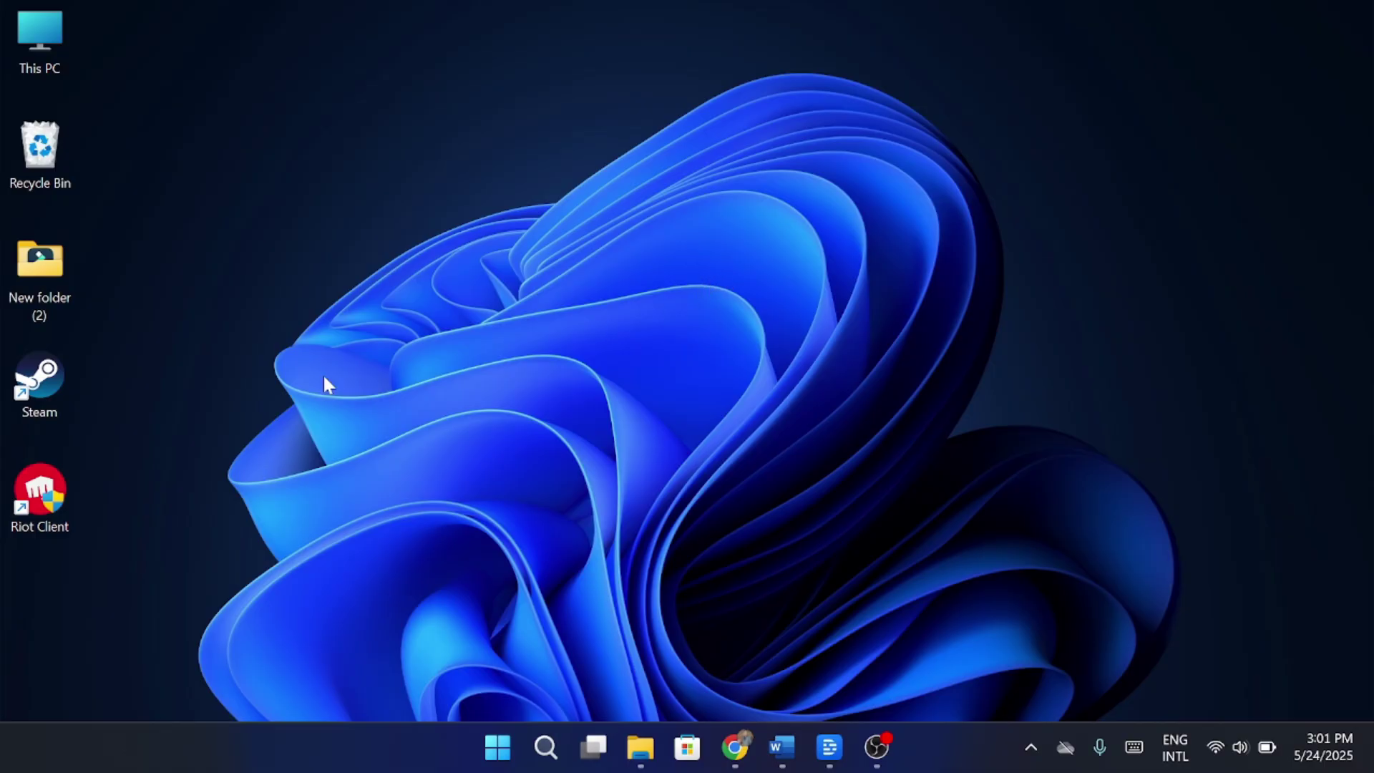
- Turn off 'Run this program as an administrator' for the Riot Client shortcut and save
right_click(49, 497)
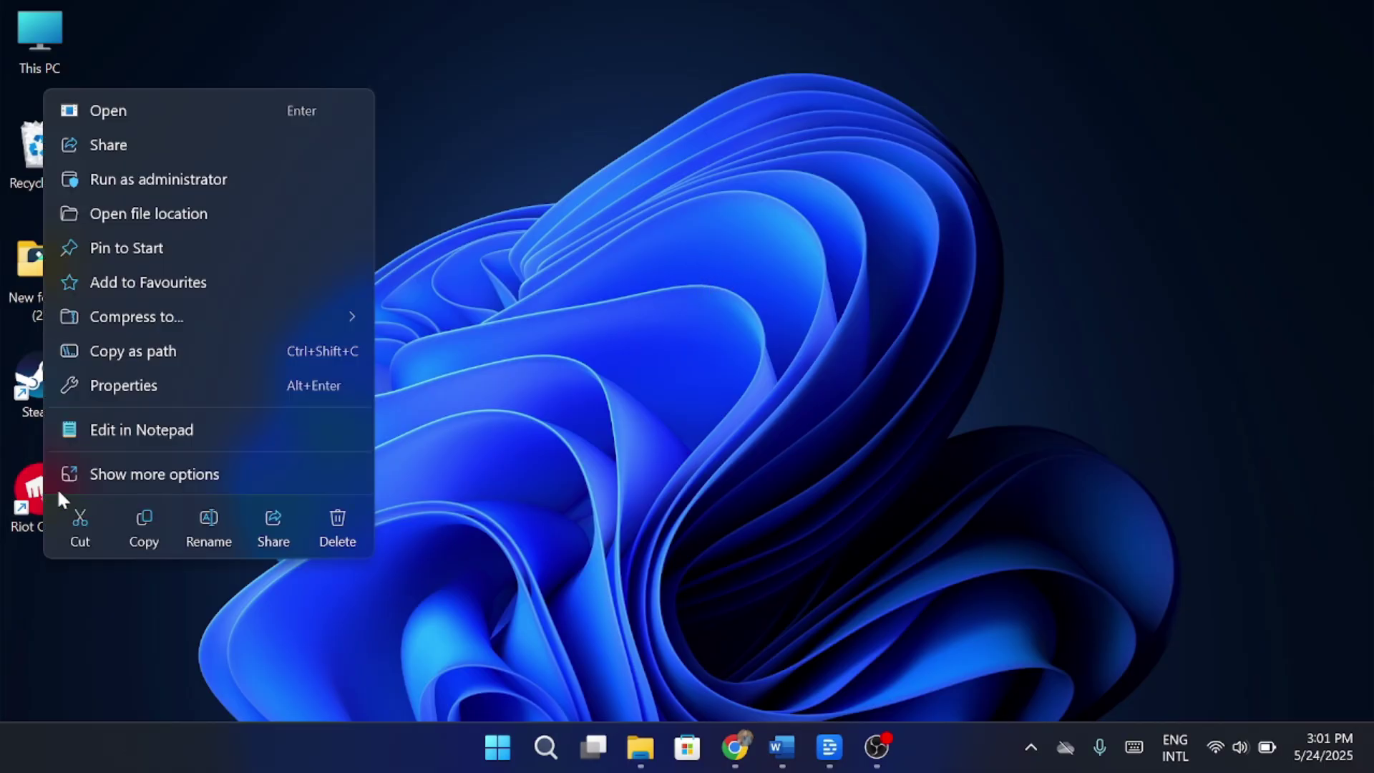
left_click(153, 385)
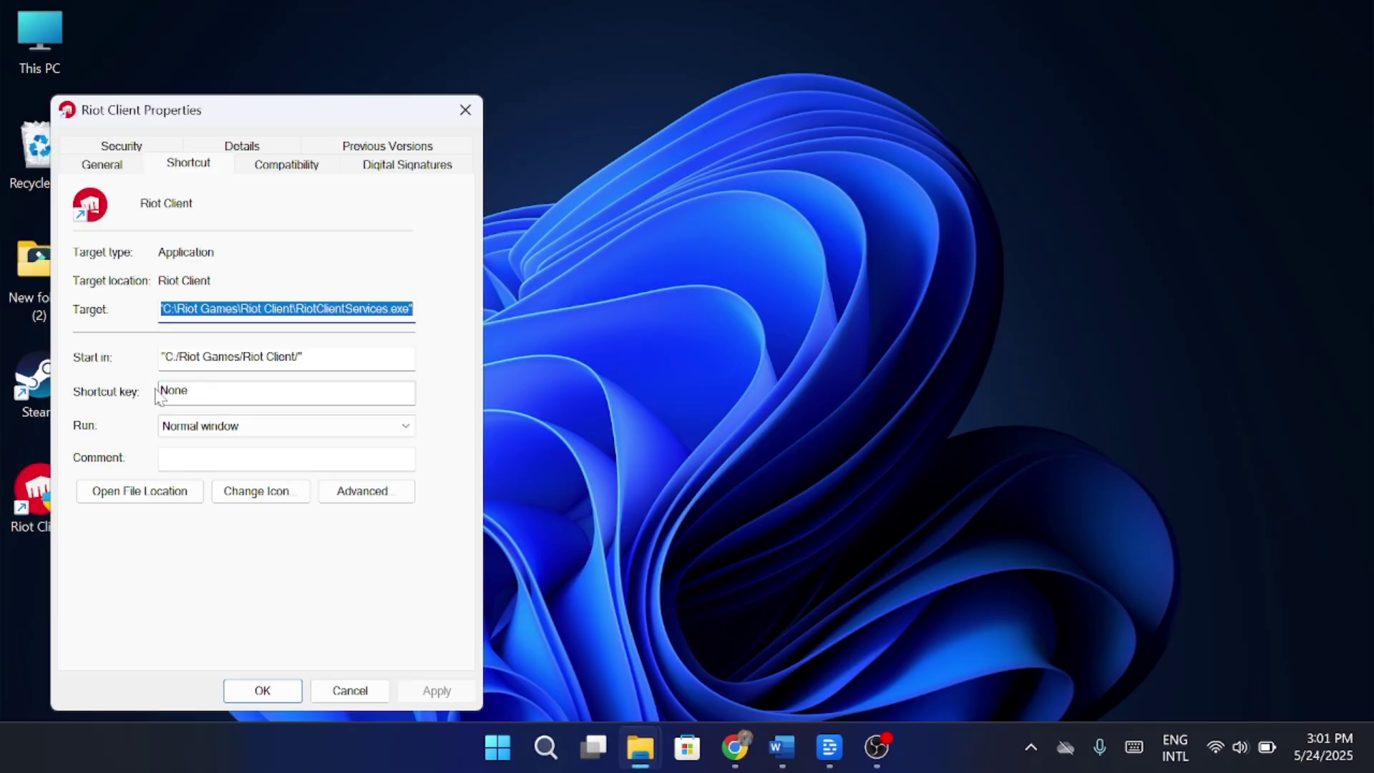
left_click(285, 164)
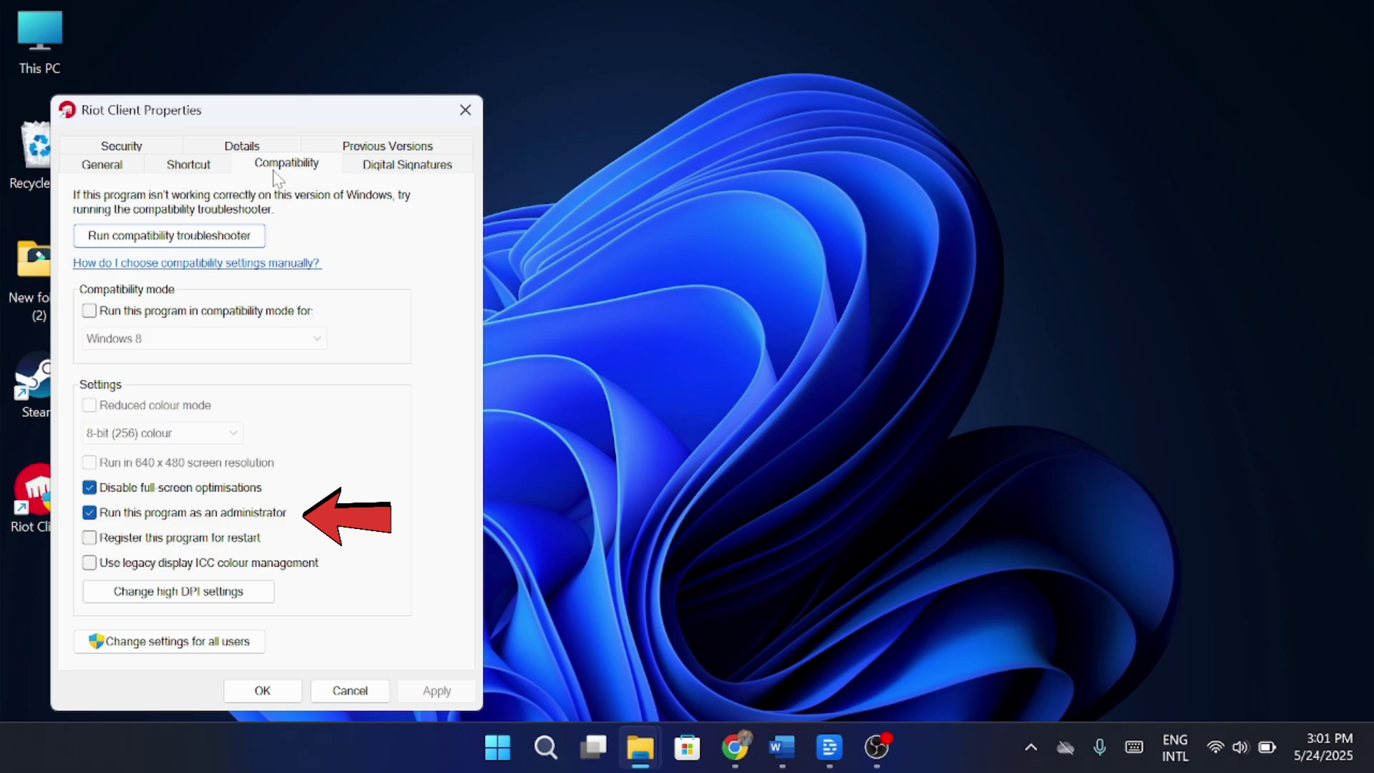
left_click(177, 515)
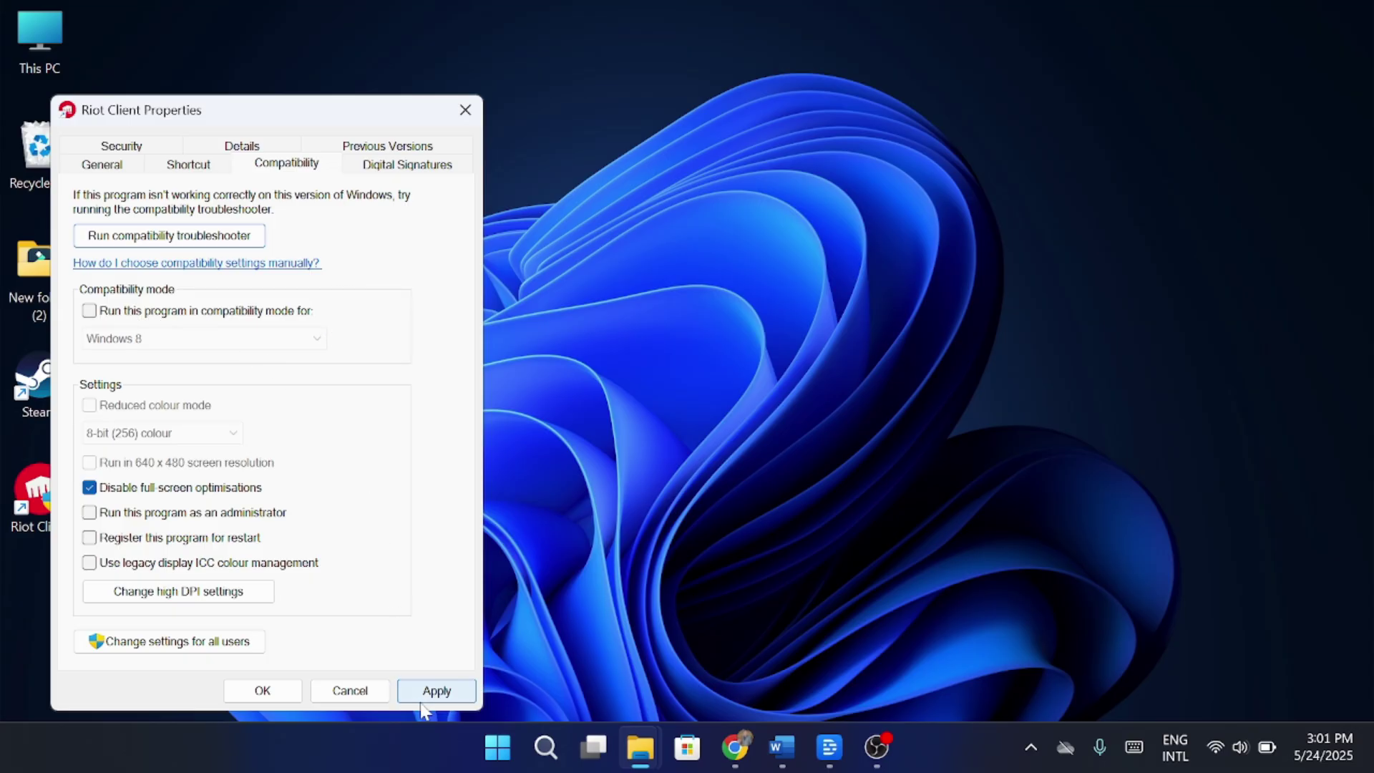
left_click(435, 690)
left_click(263, 690)
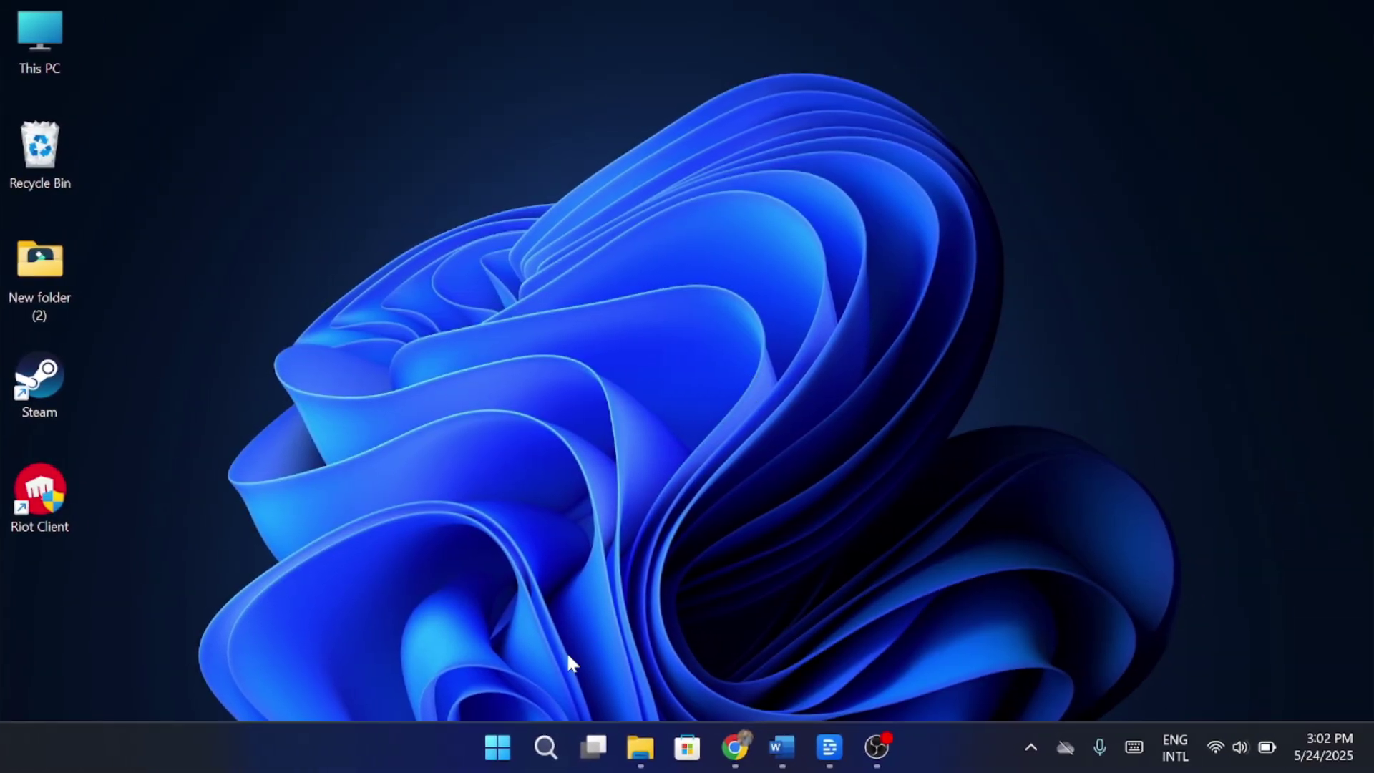
- Search Start for cmd and bring up Command Prompt's run-as-administrator option
left_click(499, 745)
type("cm")
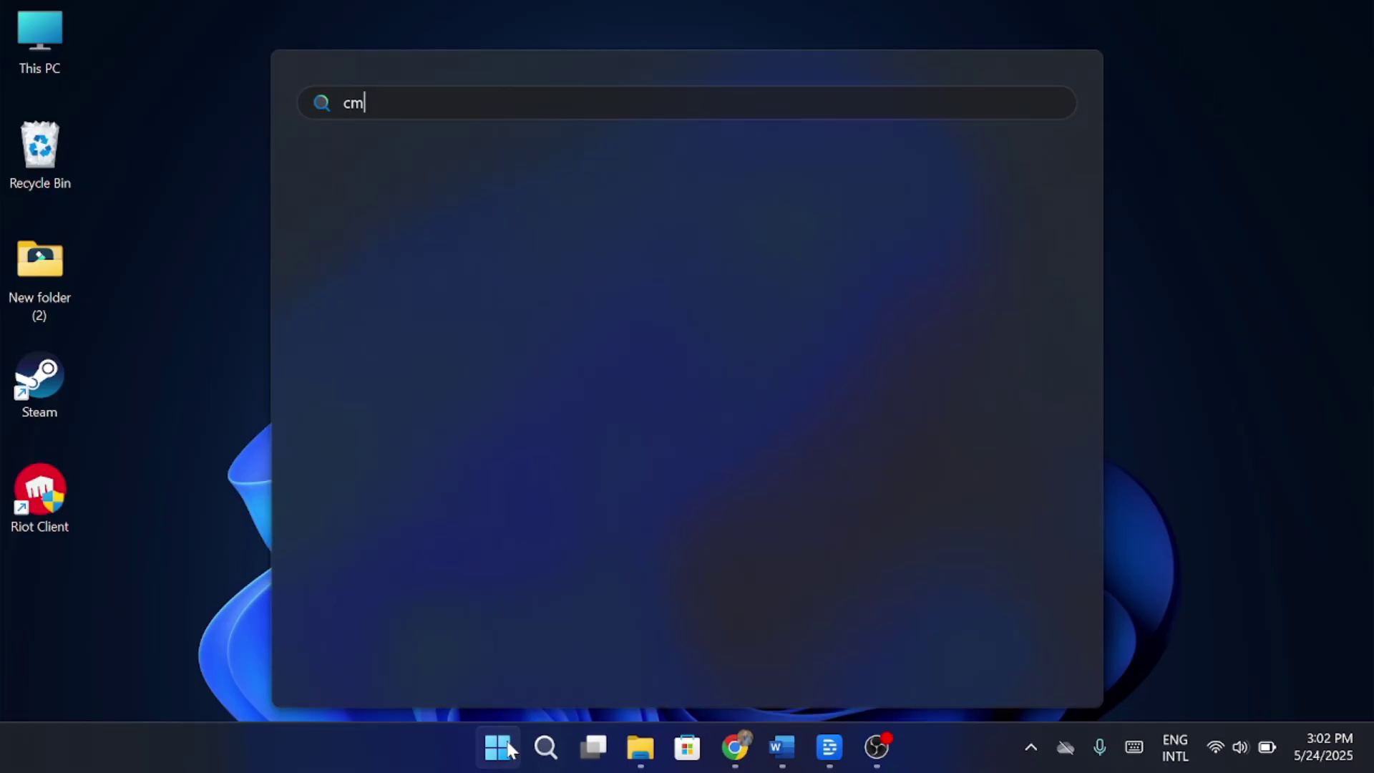
type("d")
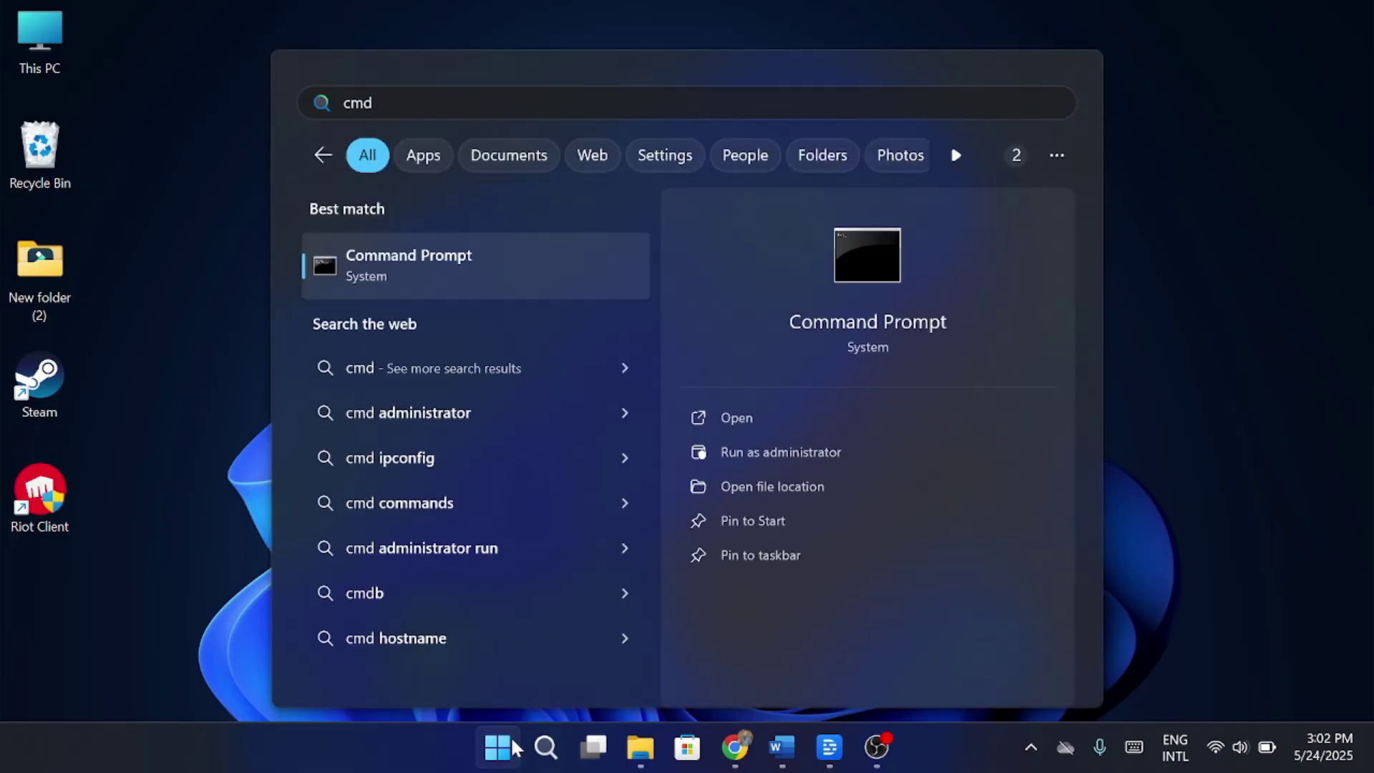
right_click(451, 284)
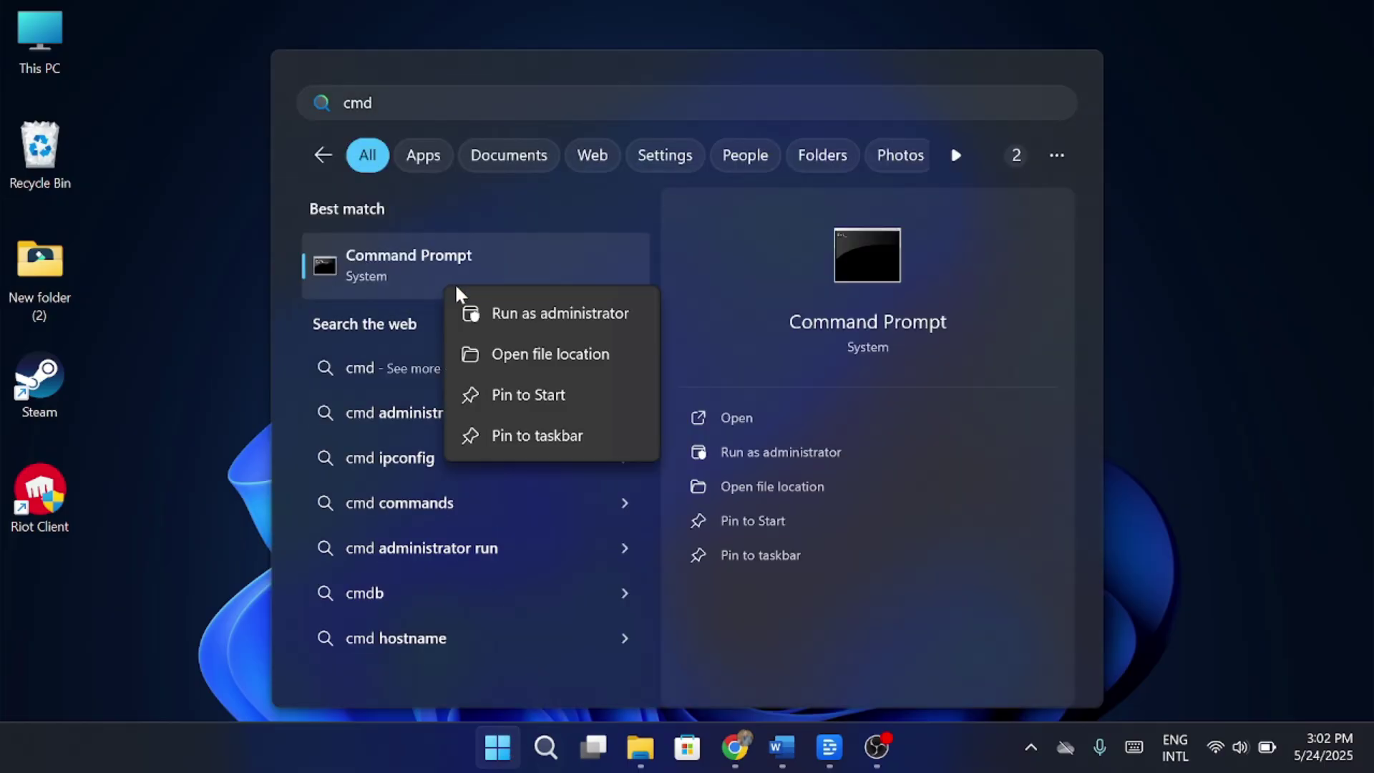
- Run ipconfig/flushdns in an elevated Command Prompt, then close the window
left_click(500, 316)
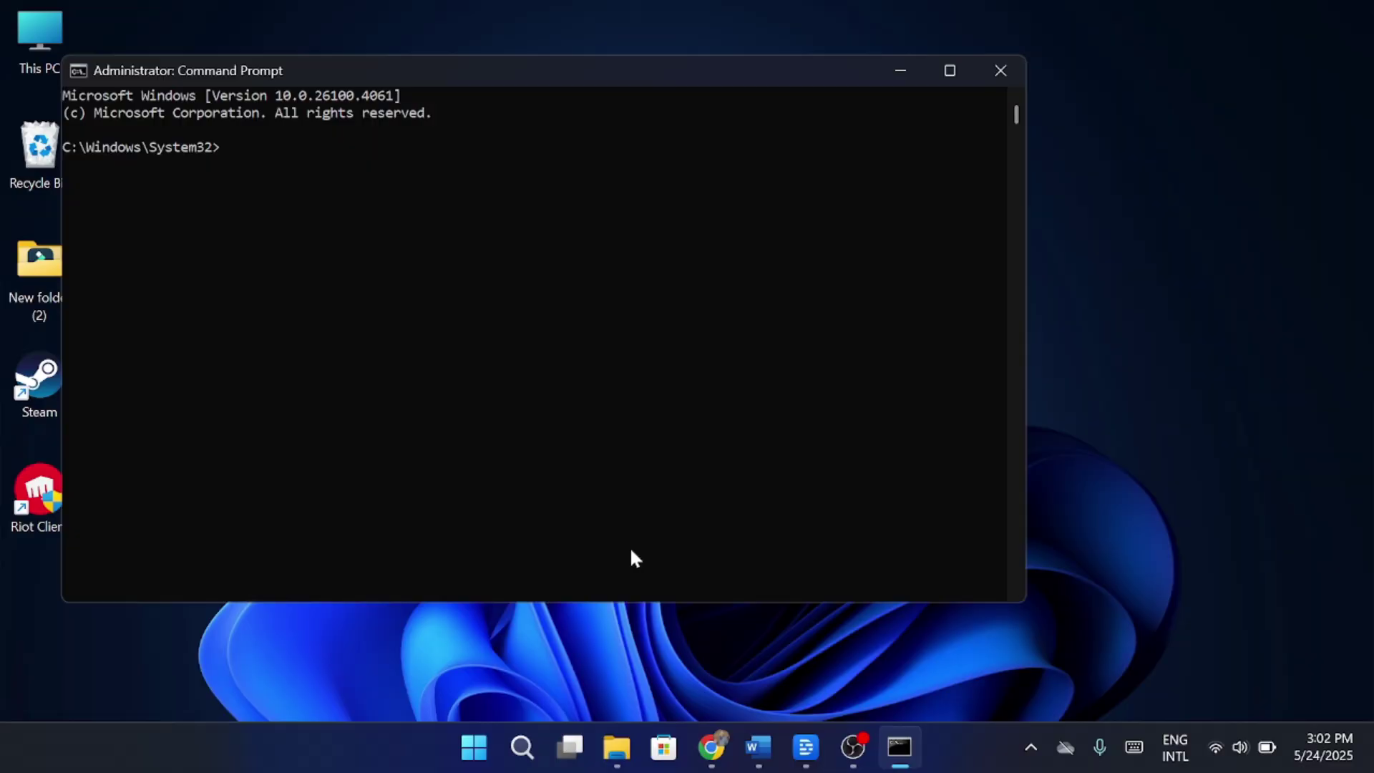
type("ipconf")
type("ig?")
key("BackSpace")
type("/")
type("flushdns")
key("Return")
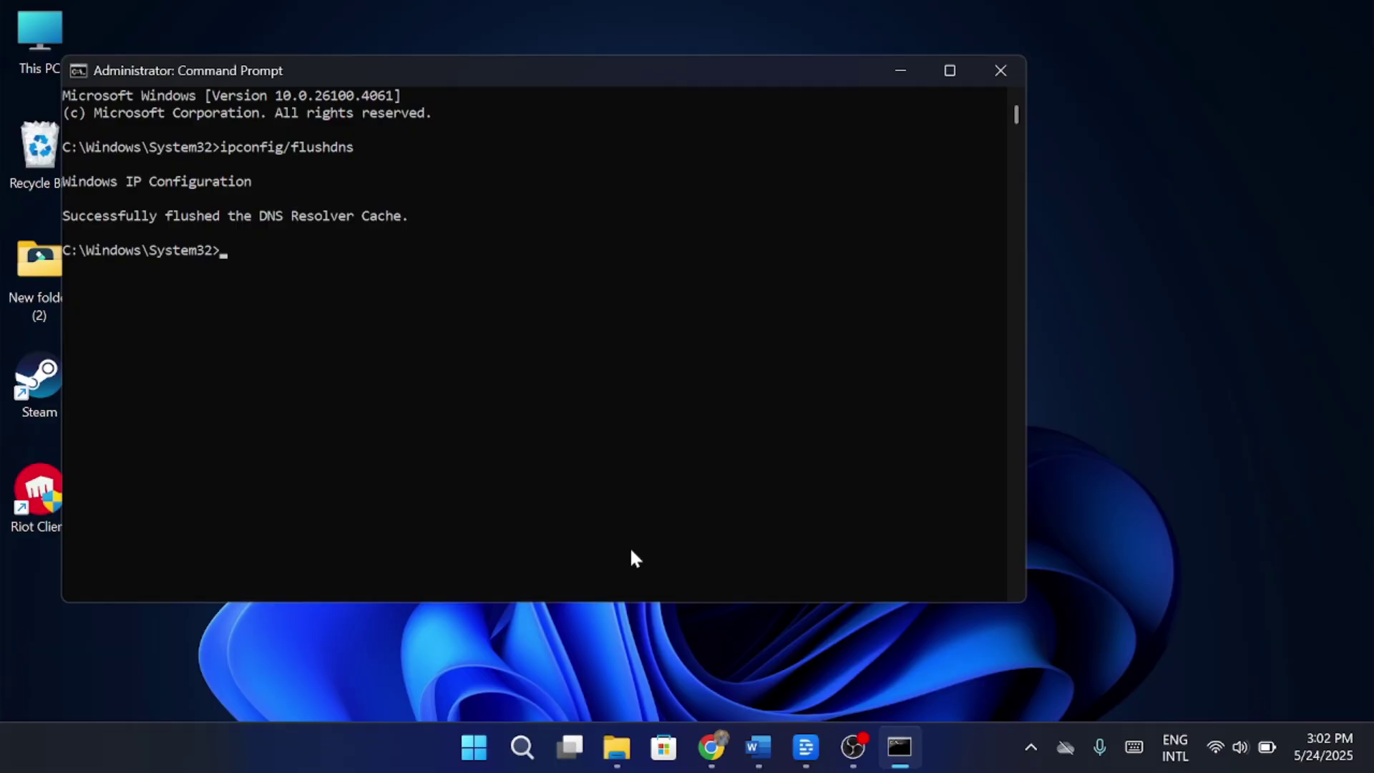
left_click(993, 73)
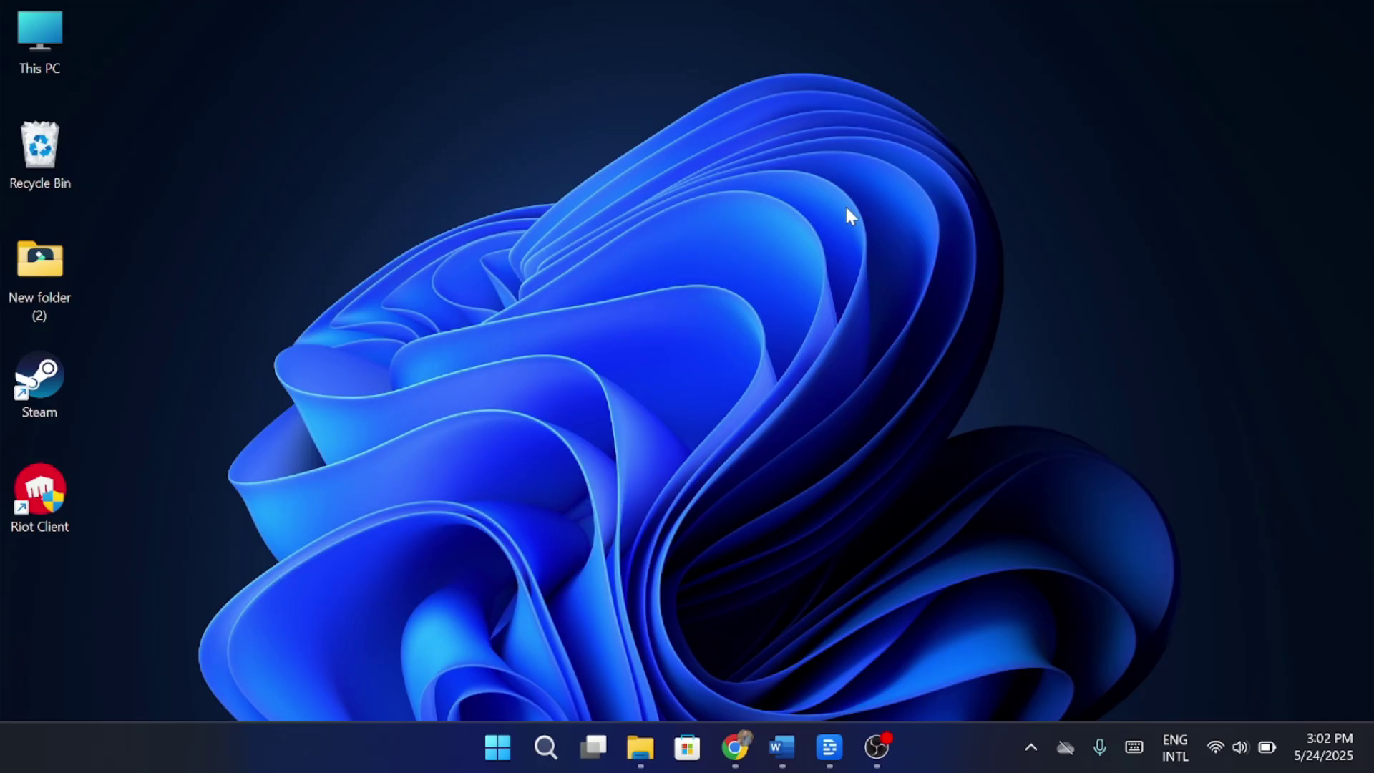
- Run ncpa.cpl from the Run dialog, opened via the Start button's quick menu
right_click(498, 745)
left_click(465, 621)
key("End")
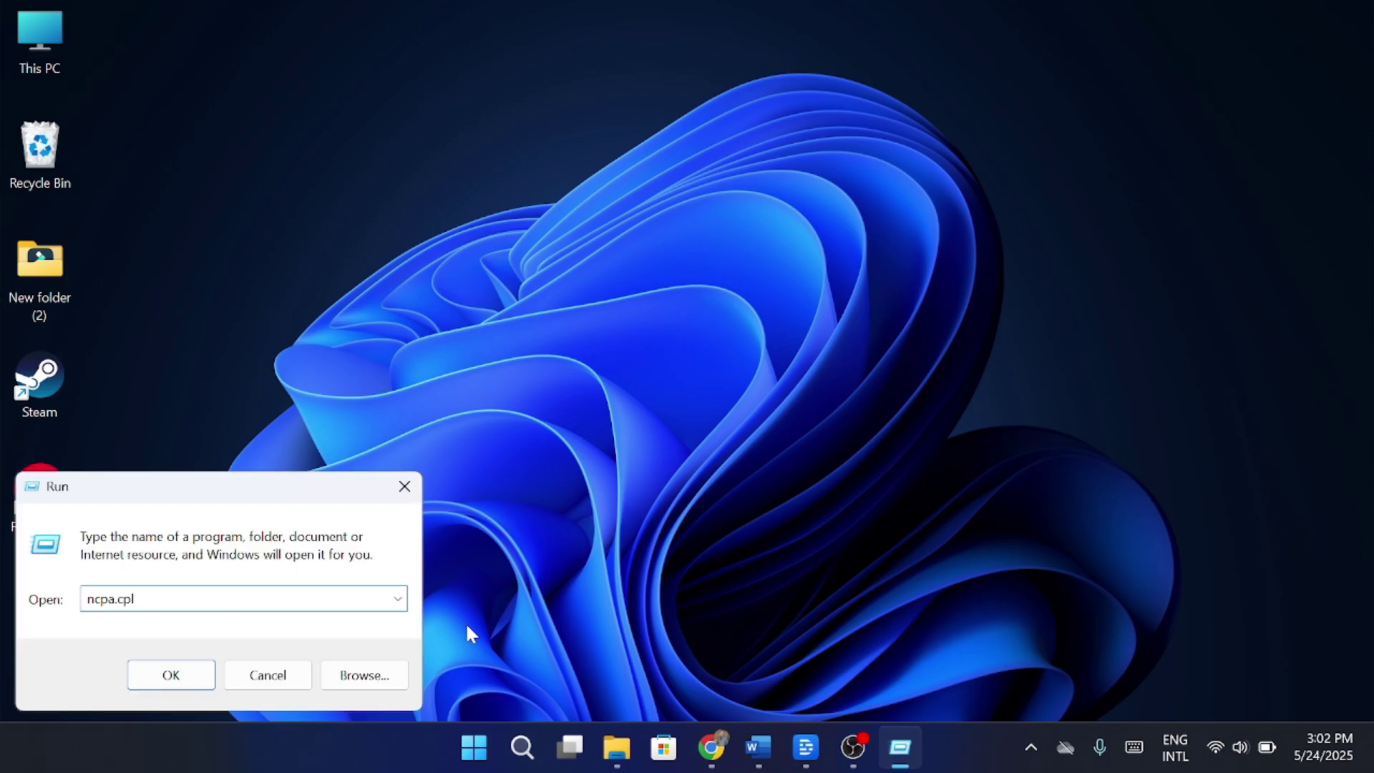
key("Return")
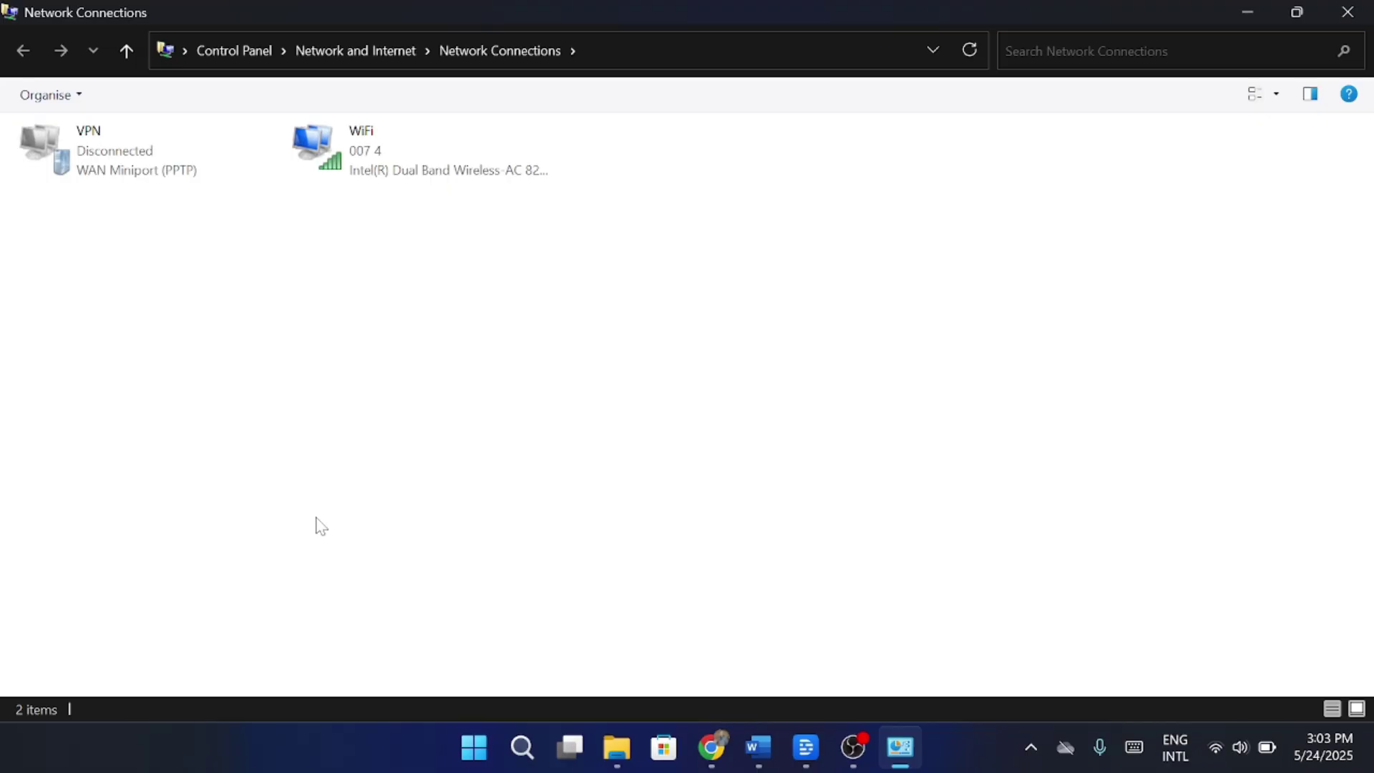
- Open the WiFi adapter's properties and select Internet Protocol Version 4 (TCP/IPv4)
left_click(405, 157)
right_click(406, 156)
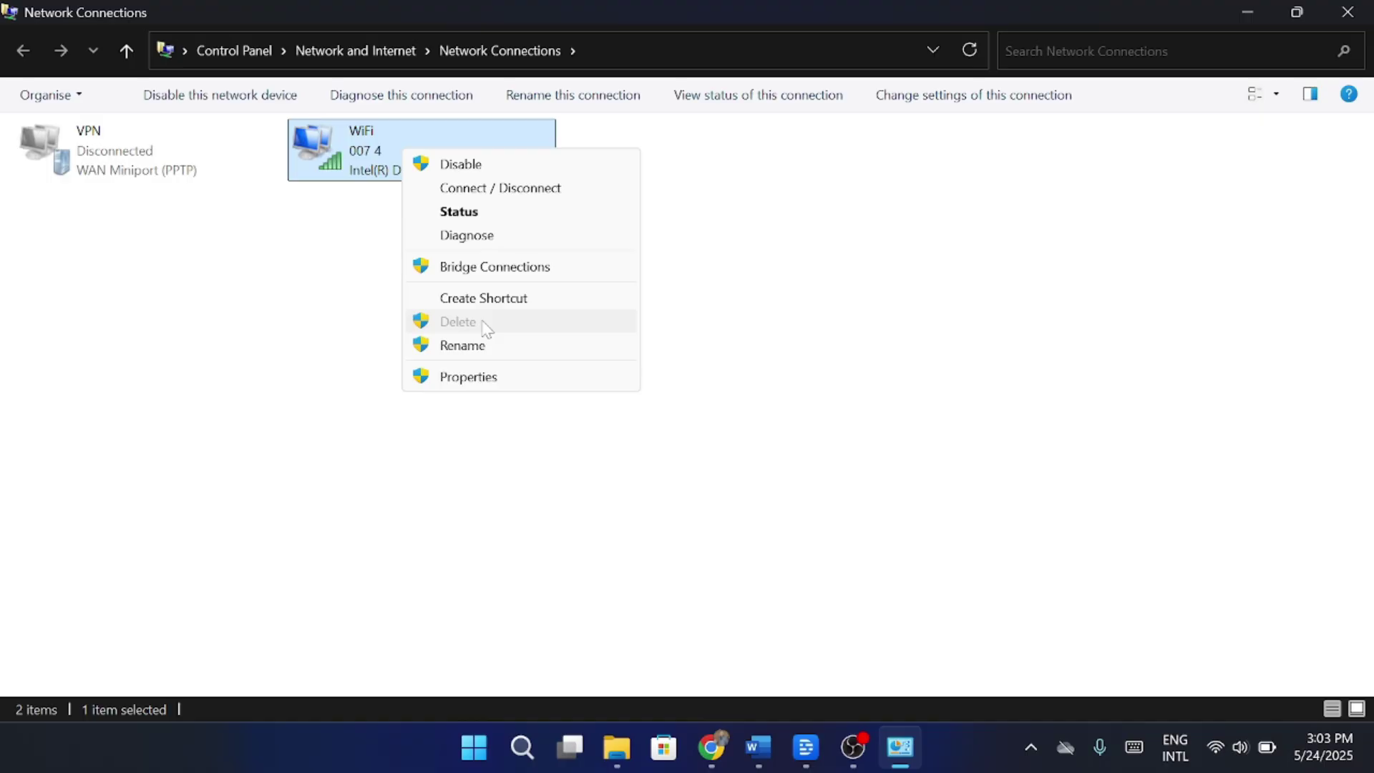
left_click(468, 377)
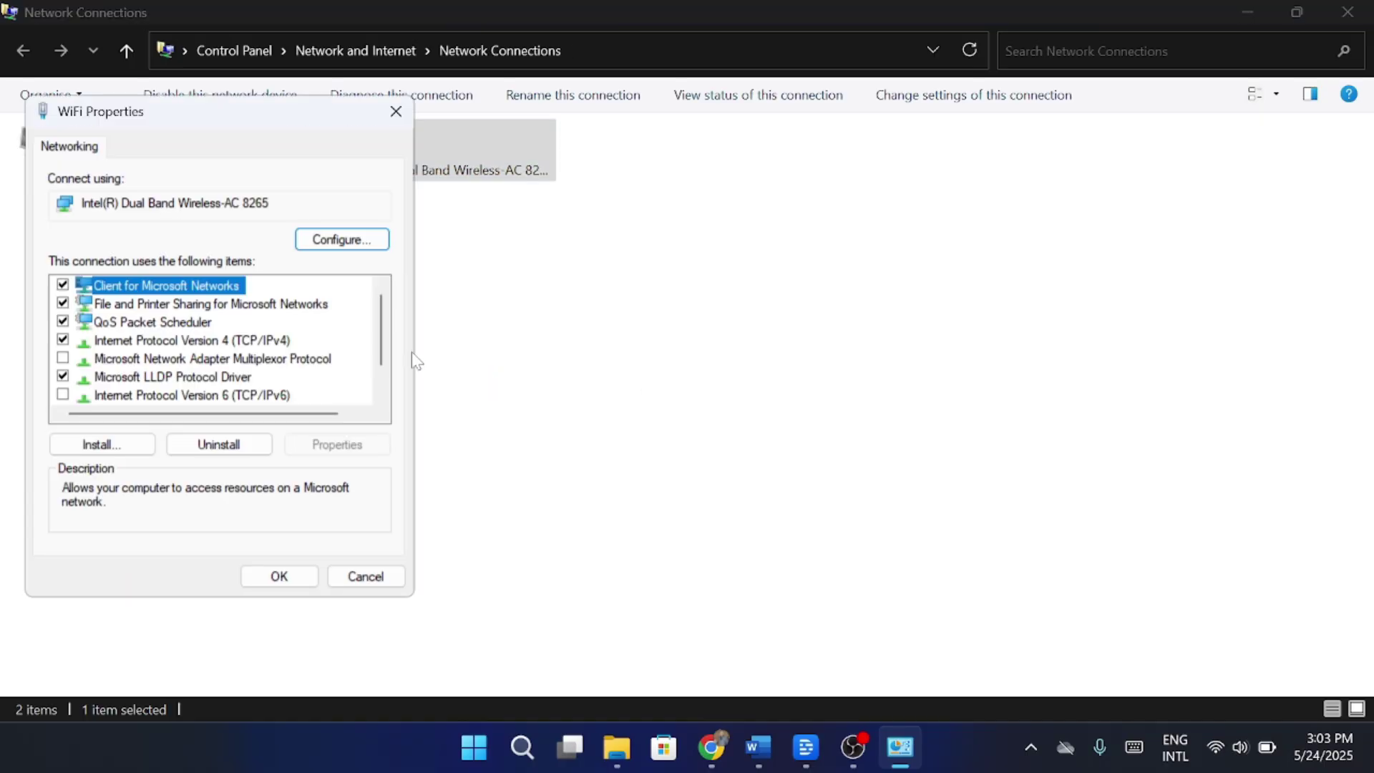
mouse_move(380, 341)
left_click_drag(385, 333, 383, 370)
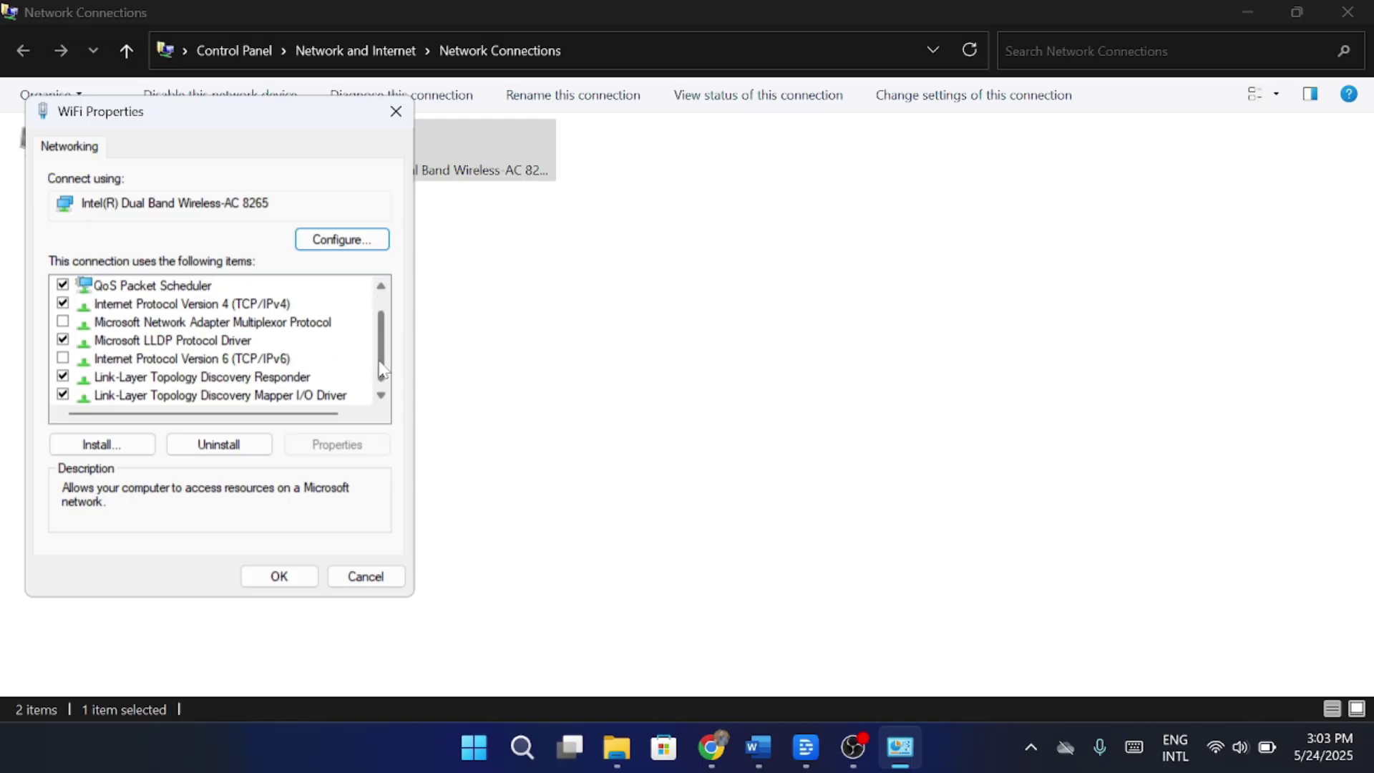
left_click(108, 310)
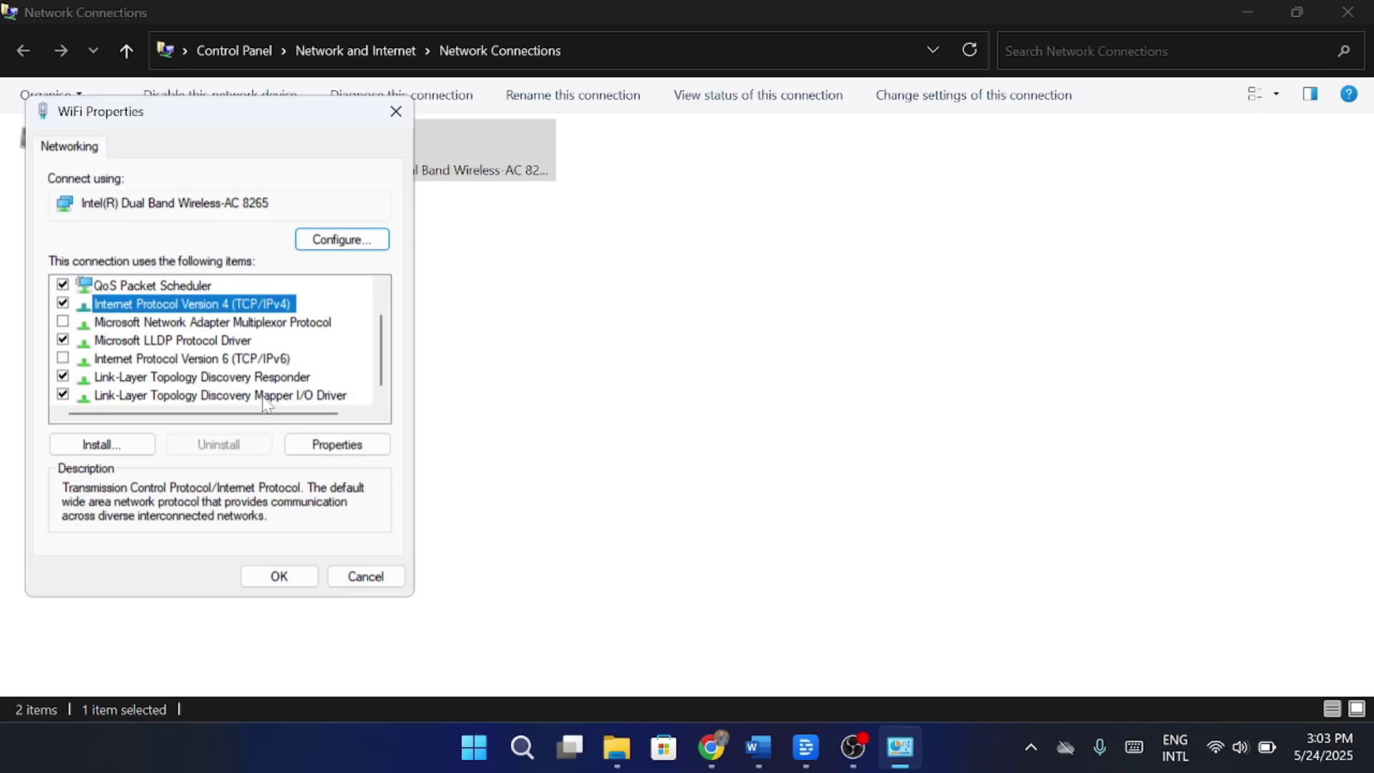
- Set the WiFi IPv4 DNS servers manually to 8.8.8.8 and 8.8.4.4 and save
left_click(337, 445)
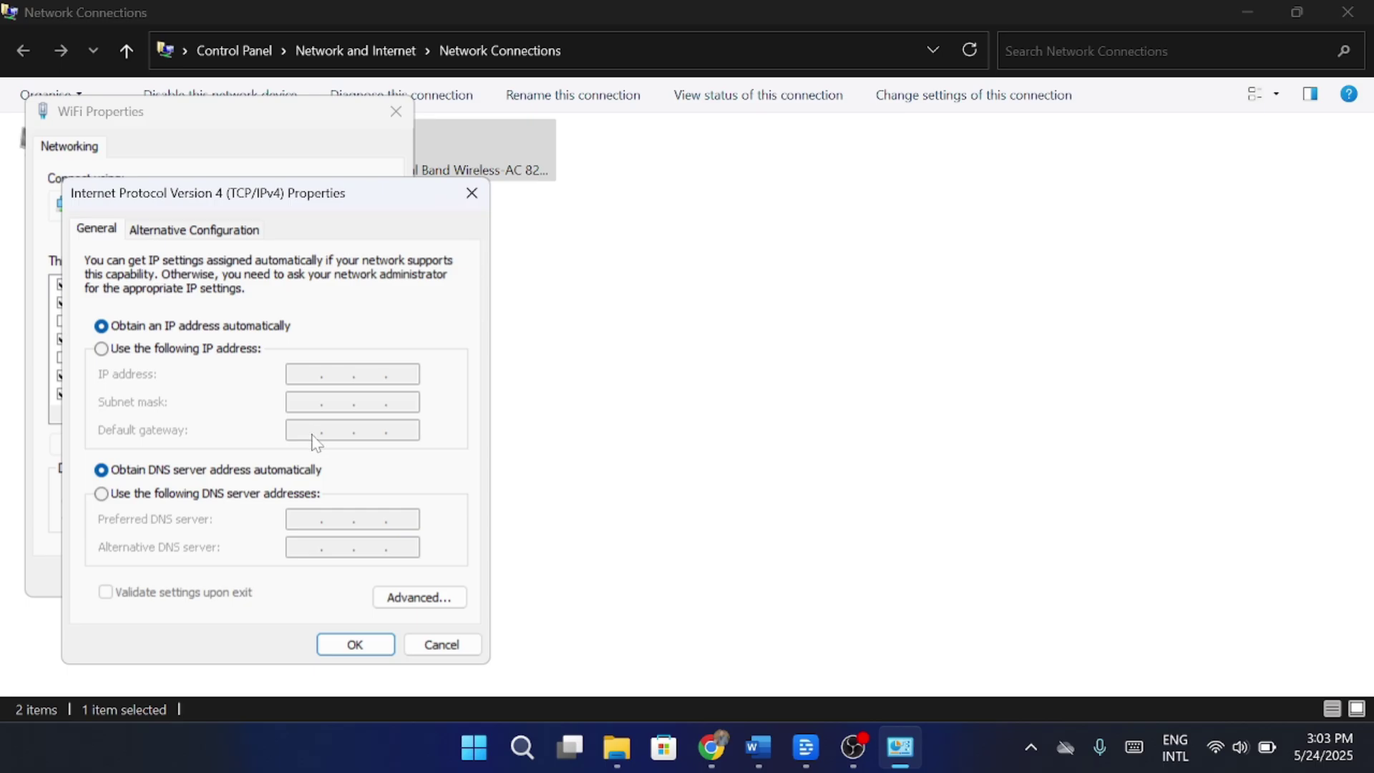
left_click(204, 496)
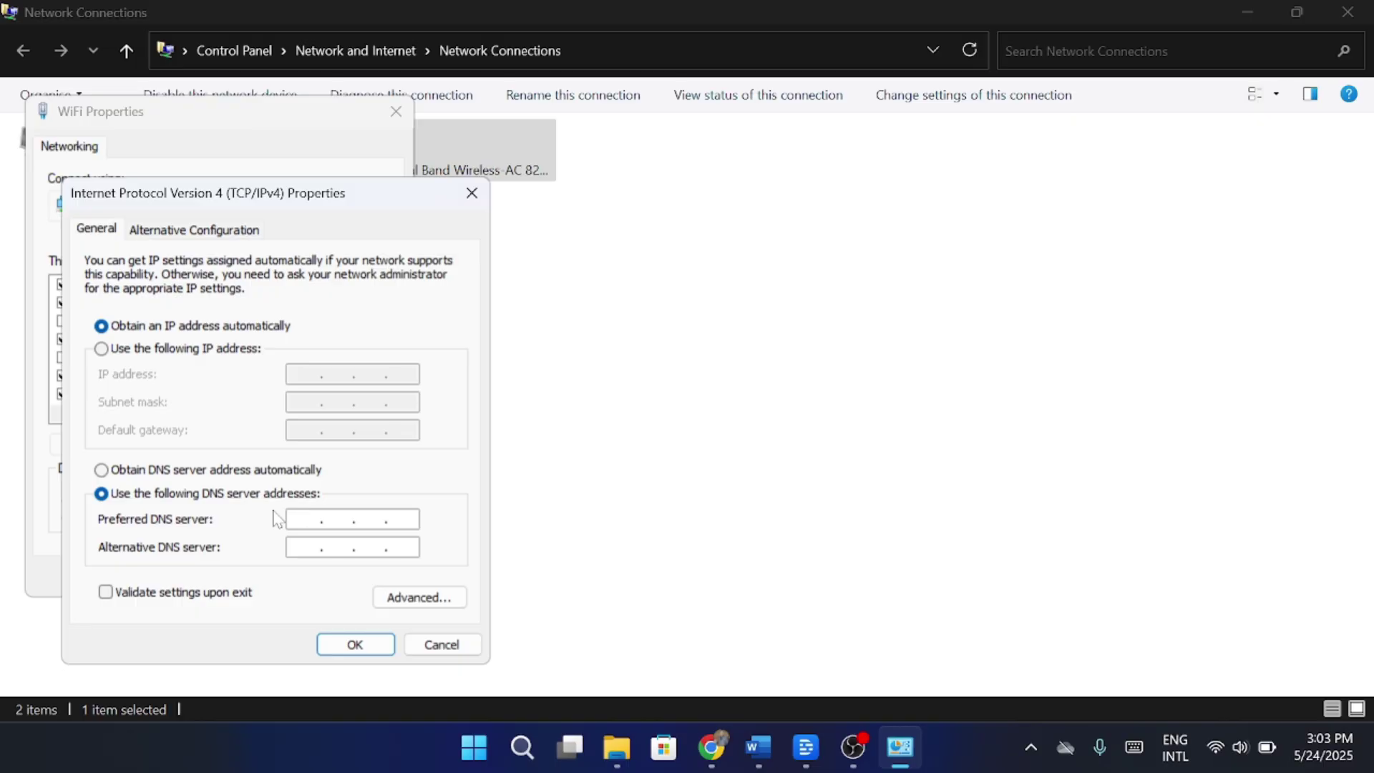
type("8...")
key("period")
type("8.8.")
type("8")
key("Tab")
type("8")
type("84")
type("4.4")
key("Return")
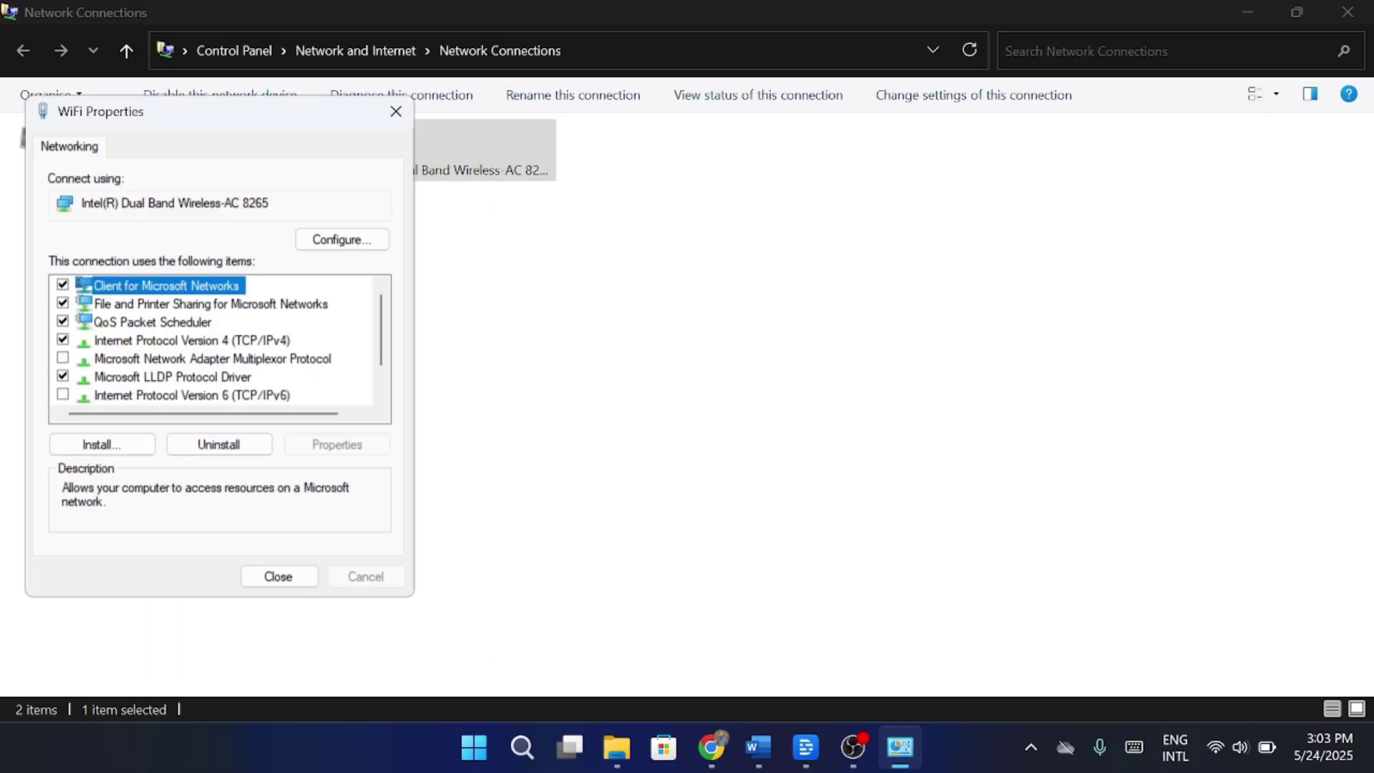
- Close the WiFi Properties dialog and the Network Connections window
left_click(395, 112)
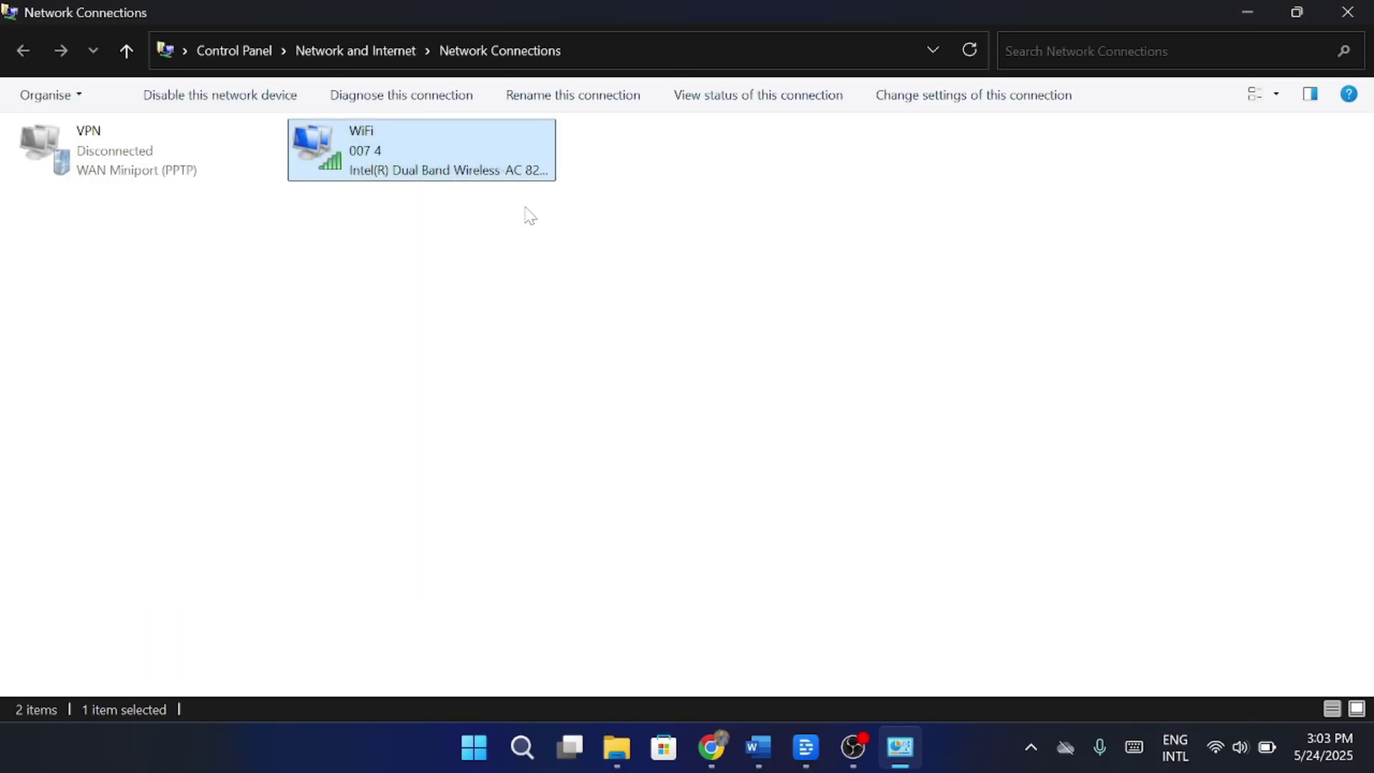
left_click(696, 295)
left_click(1347, 12)
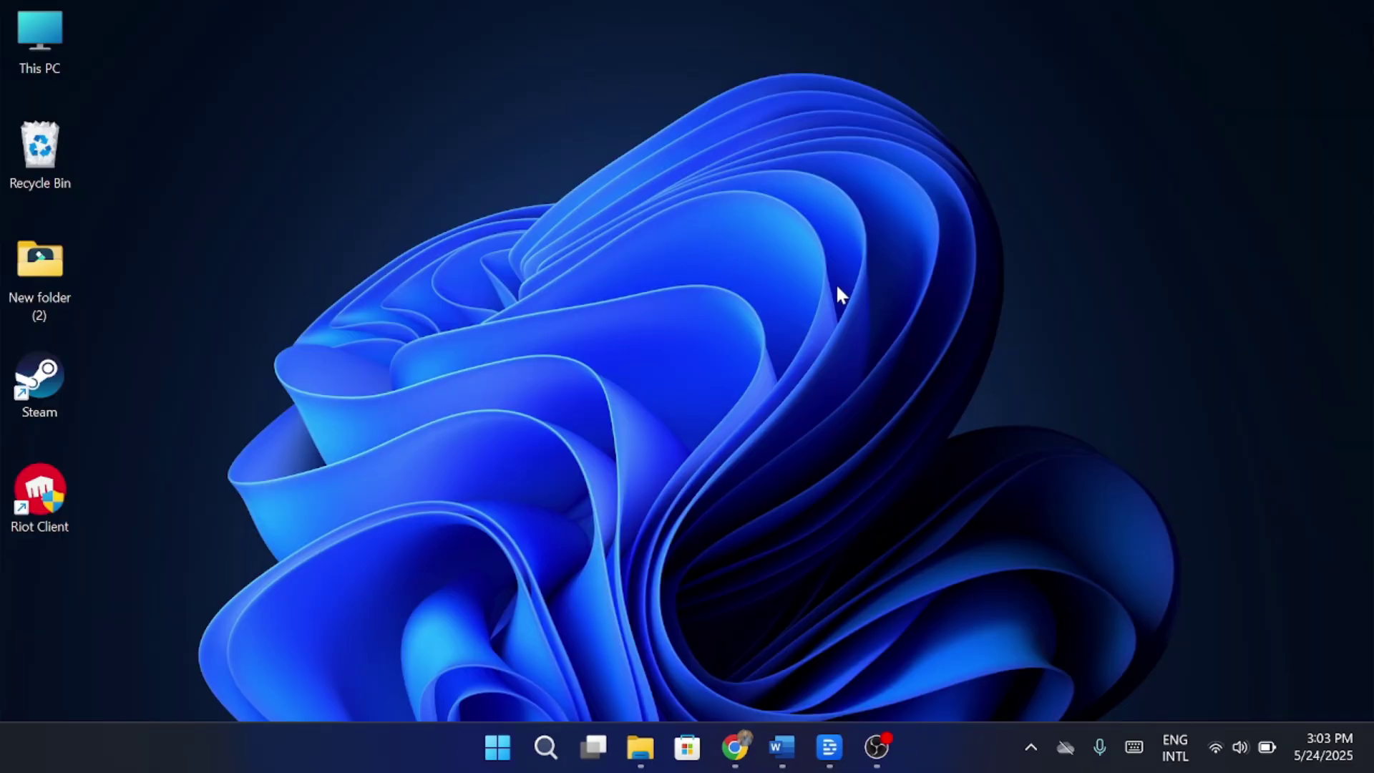